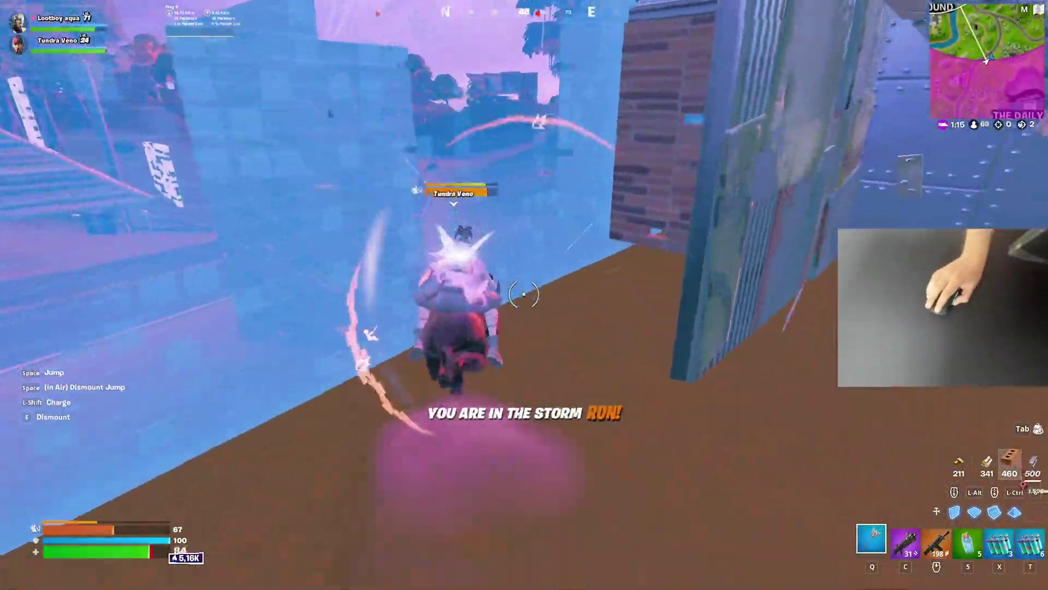
# Swap from the pickaxe to the Hammer Assault Rifle while riding the boar.
pyautogui.scroll(1, 524, 295)
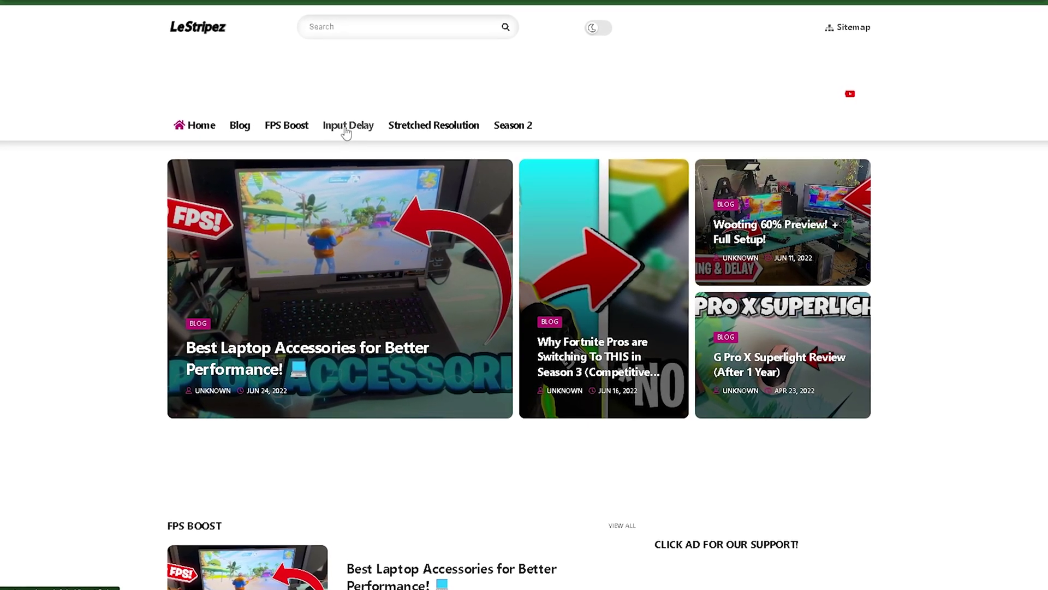
# Open the Best Laptop Accessories post under Input Delay and scroll to its Download button.
pyautogui.click(346, 127)
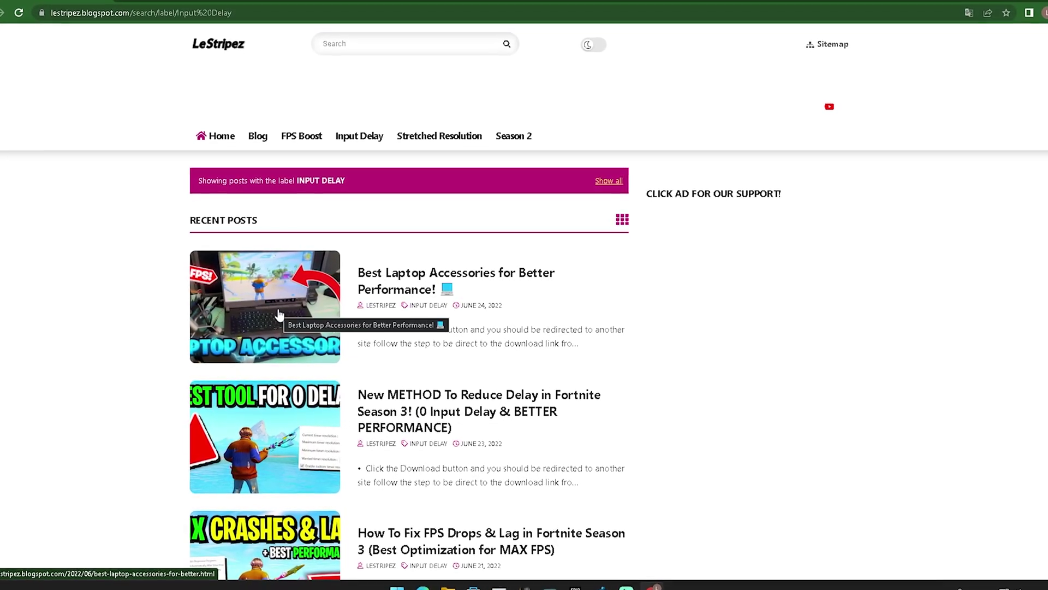
pyautogui.click(310, 300)
pyautogui.scroll(-4, 297, 305)
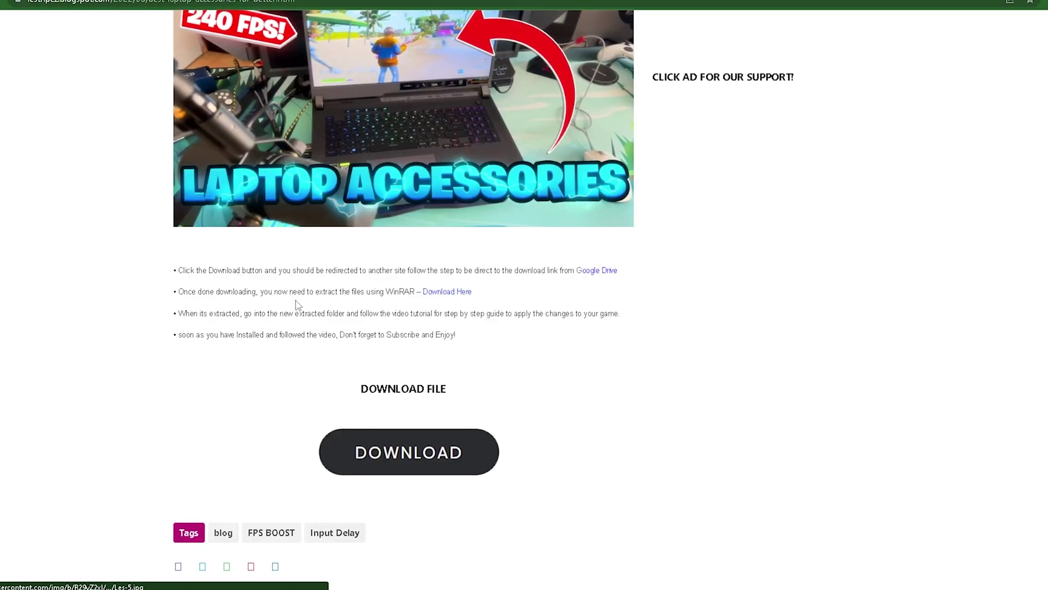
pyautogui.scroll(-2, 292, 306)
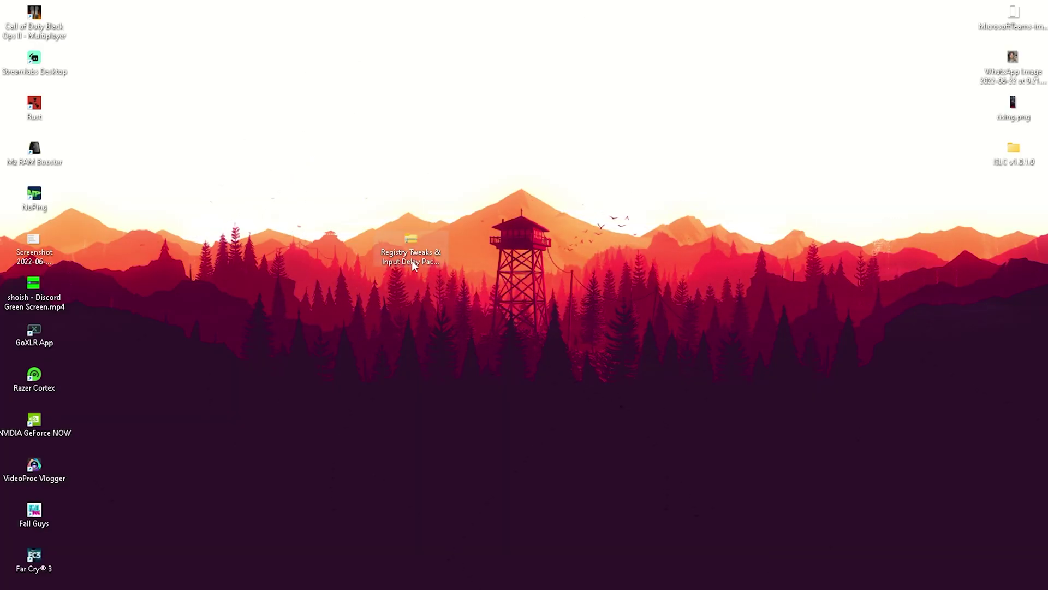
# Extract the Registry Tweaks & Input Delay zip to the desktop and open Registry Tweak.txt in Notepad.
pyautogui.click(413, 265)
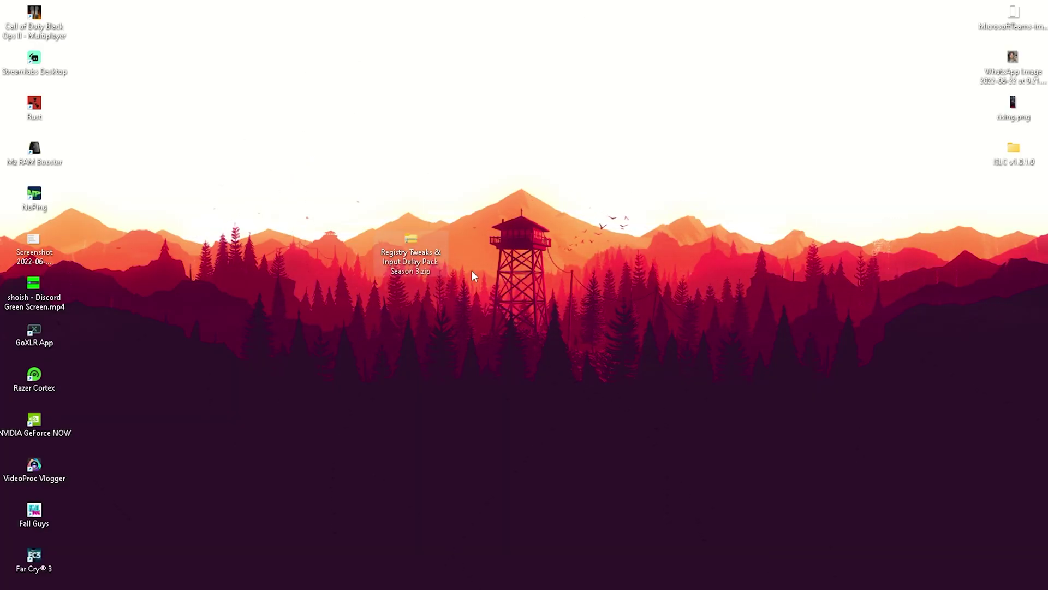
pyautogui.rightClick(411, 251)
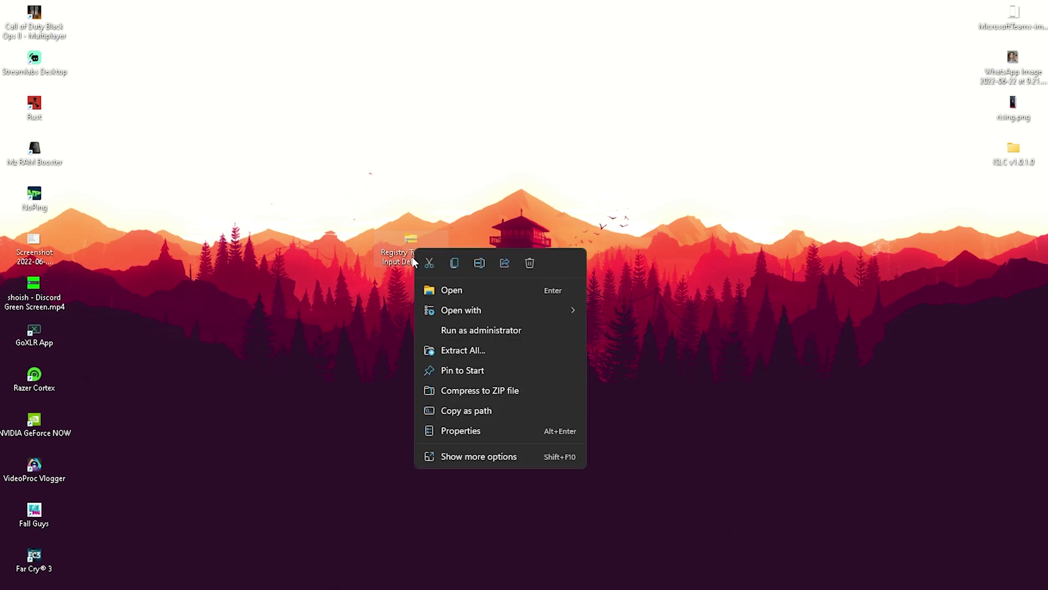
pyautogui.click(446, 351)
pyautogui.click(651, 409)
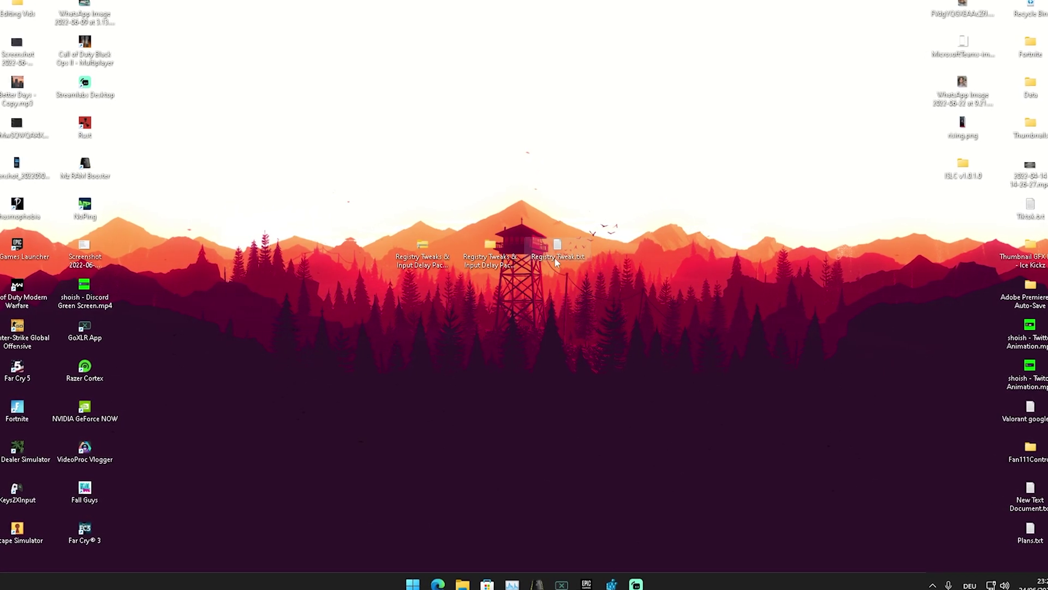
pyautogui.doubleClick(551, 267)
pyautogui.moveTo(519, 208); pyautogui.dragTo(398, 133)
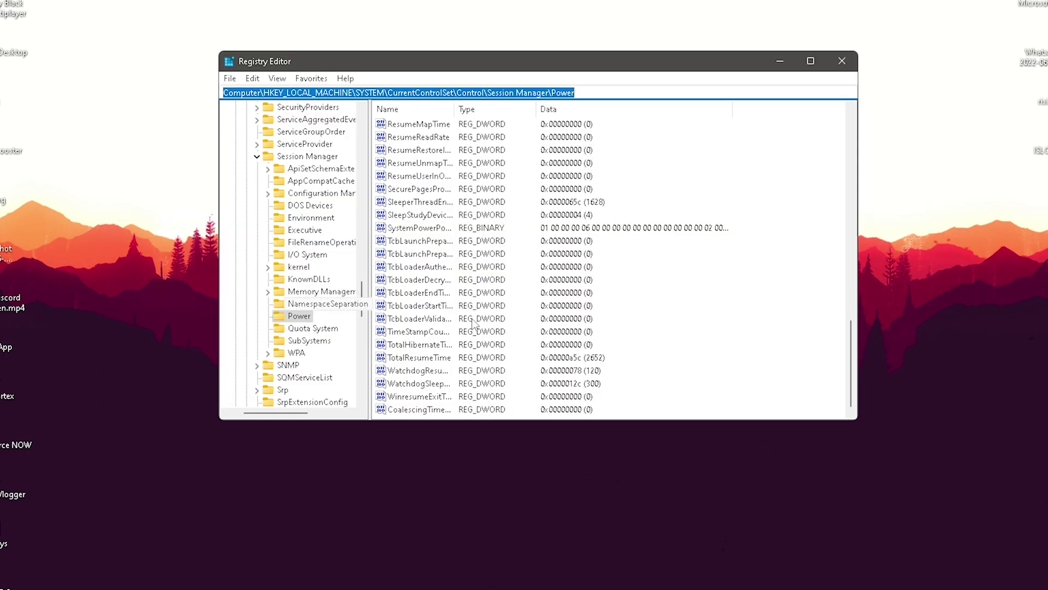
# Add a new DWORD (32-bit) value beside CoalescingTimerInterval under Session Manager\Power.
pyautogui.click(462, 213)
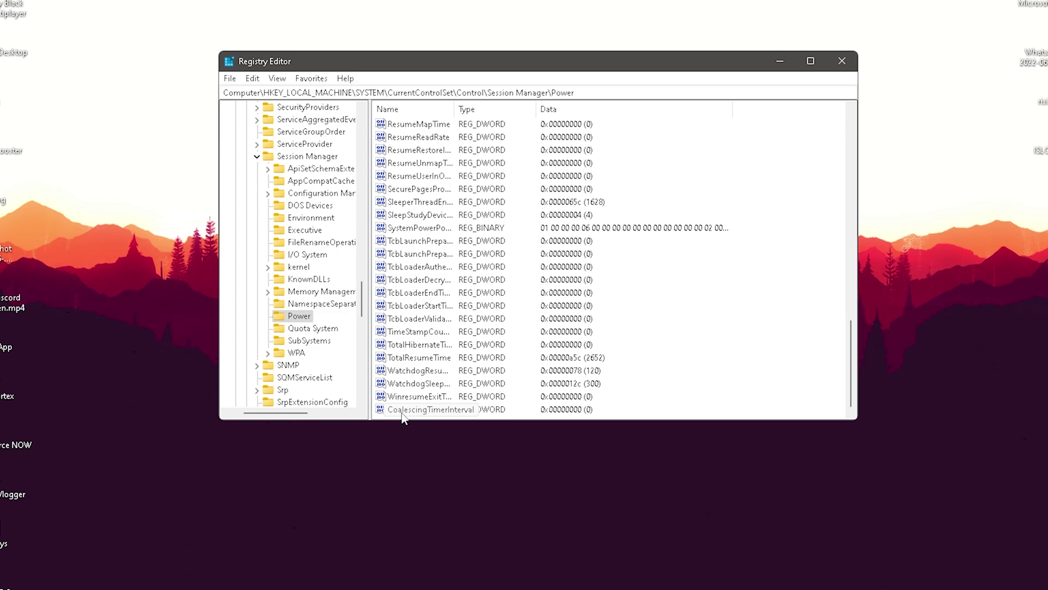
pyautogui.click(733, 291)
pyautogui.rightClick(699, 275)
pyautogui.moveTo(725, 285)
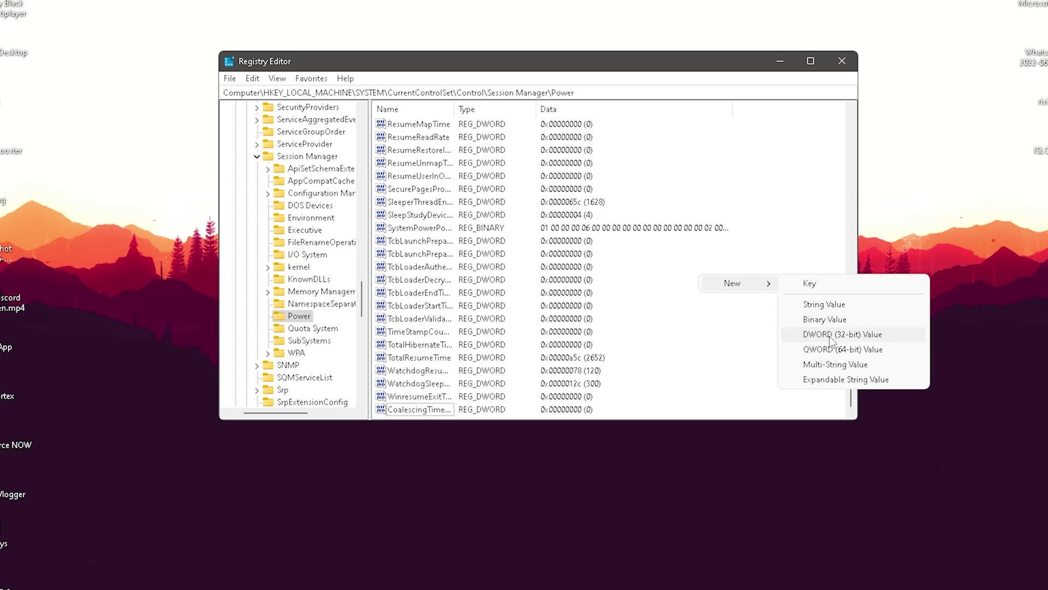
pyautogui.click(848, 336)
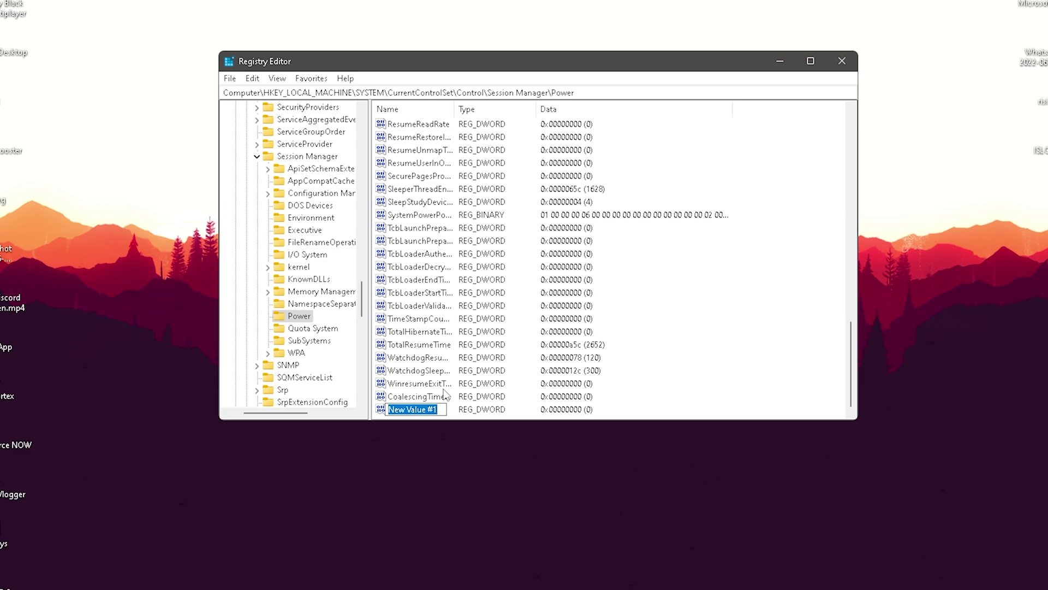
# Delete New Value #1, keeping CoalescingTimerInterval, and close Registry Editor.
pyautogui.click(426, 402)
pyautogui.rightClick(411, 413)
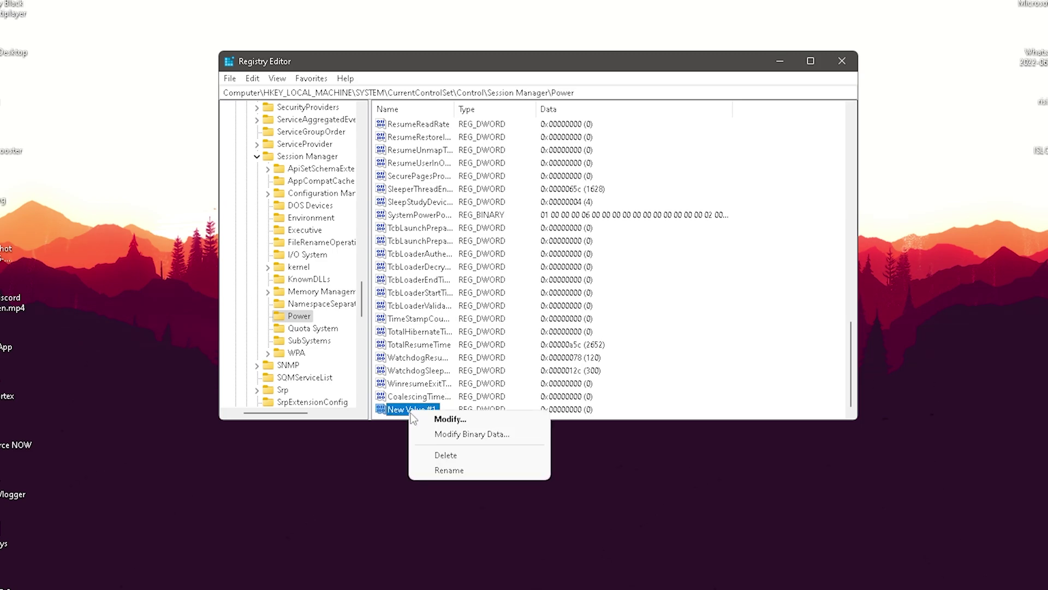
pyautogui.click(445, 454)
pyautogui.press('Return')
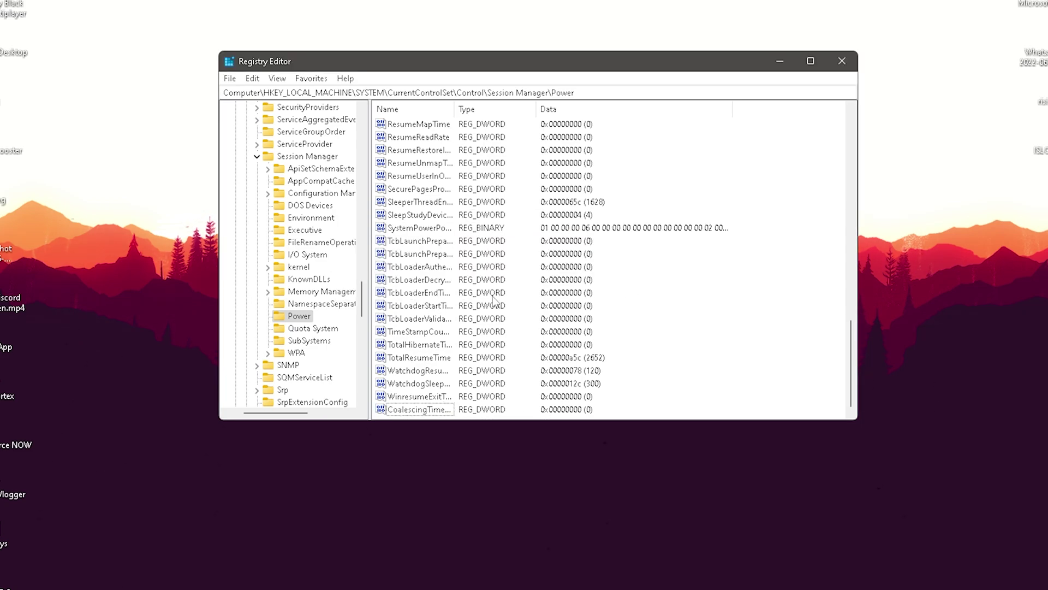
pyautogui.click(424, 411)
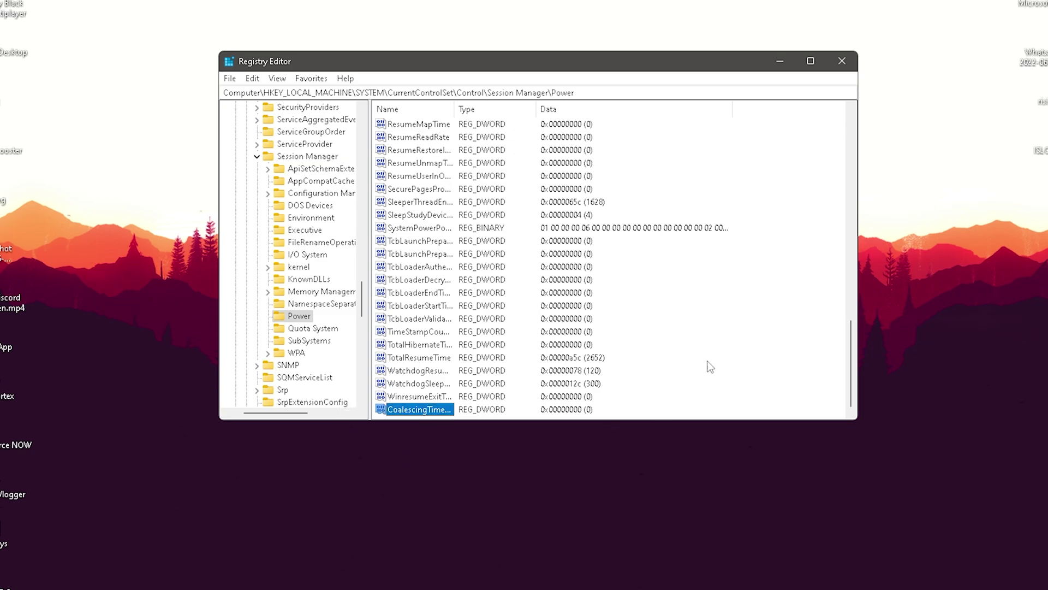
pyautogui.click(838, 64)
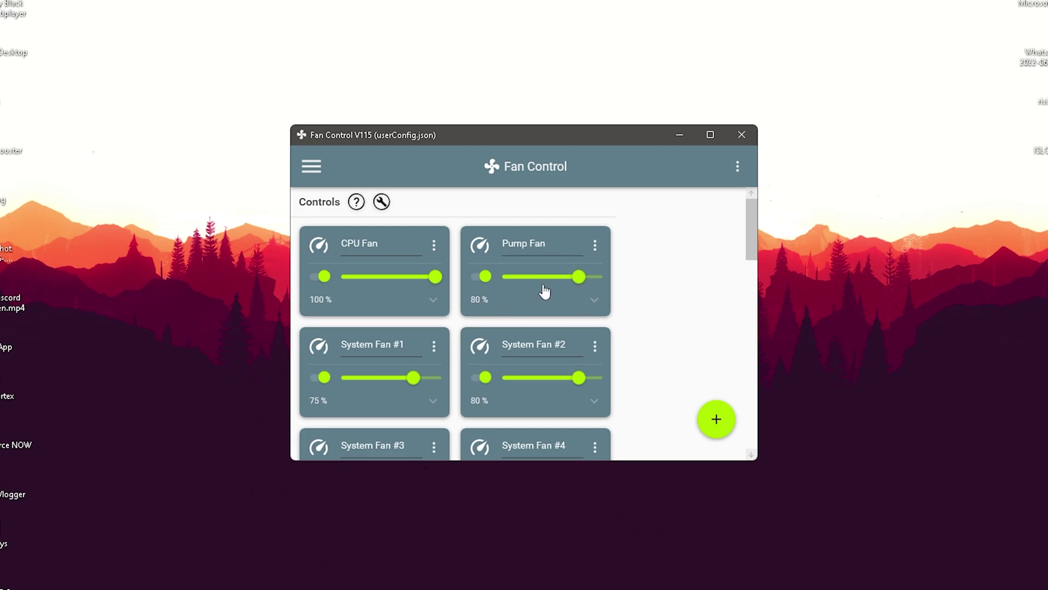
# Scroll through the fan cards: CPU Fan 100%, Pump Fan 80%, System Fan #1 75%, others 80%.
pyautogui.scroll(-3, 443, 326)
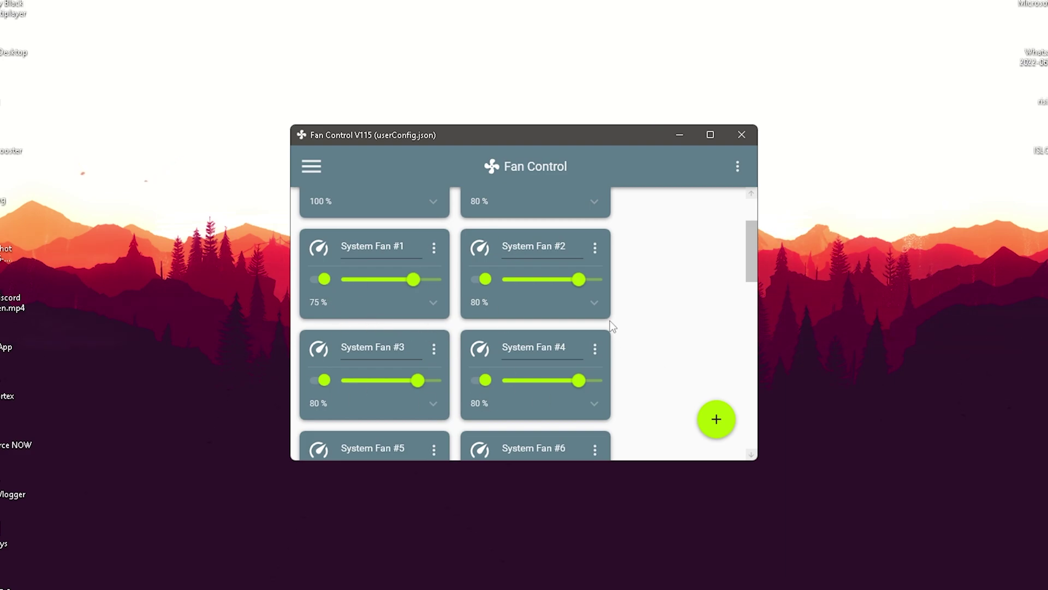
pyautogui.scroll(3, 491, 303)
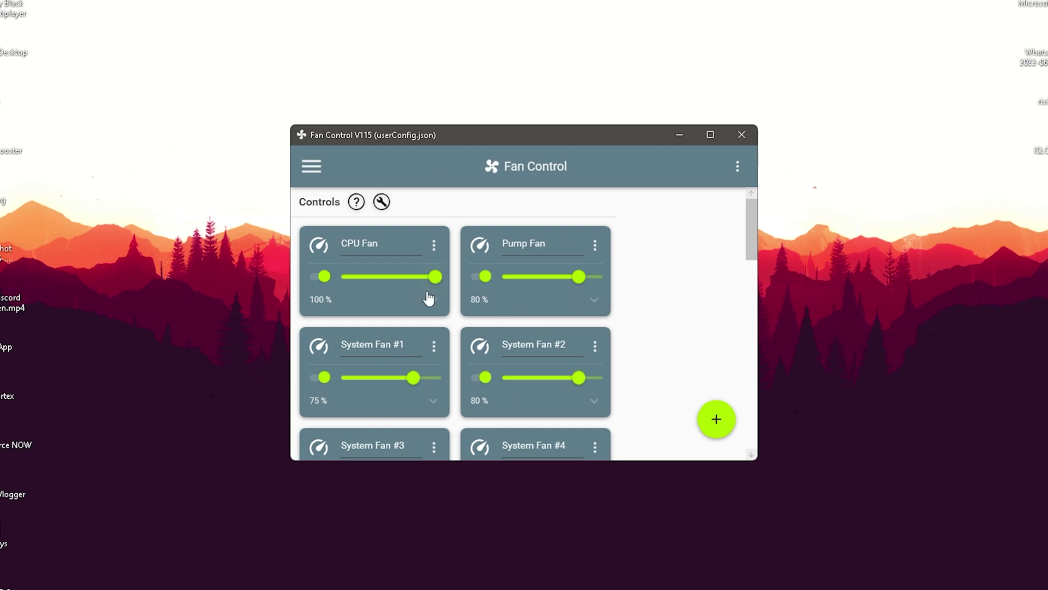
pyautogui.scroll(-1, 394, 295)
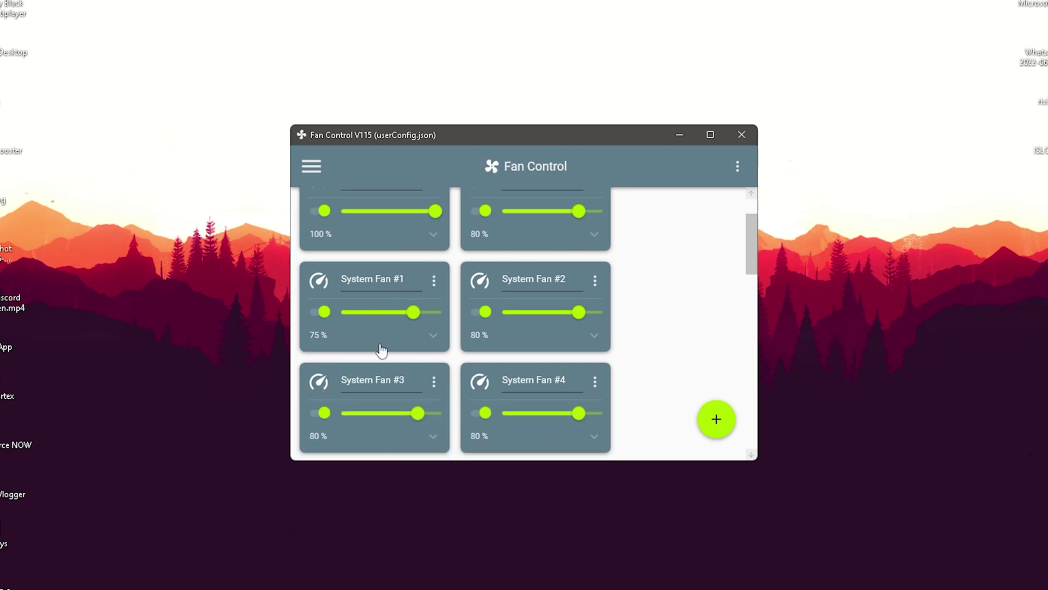
pyautogui.scroll(-1, 346, 304)
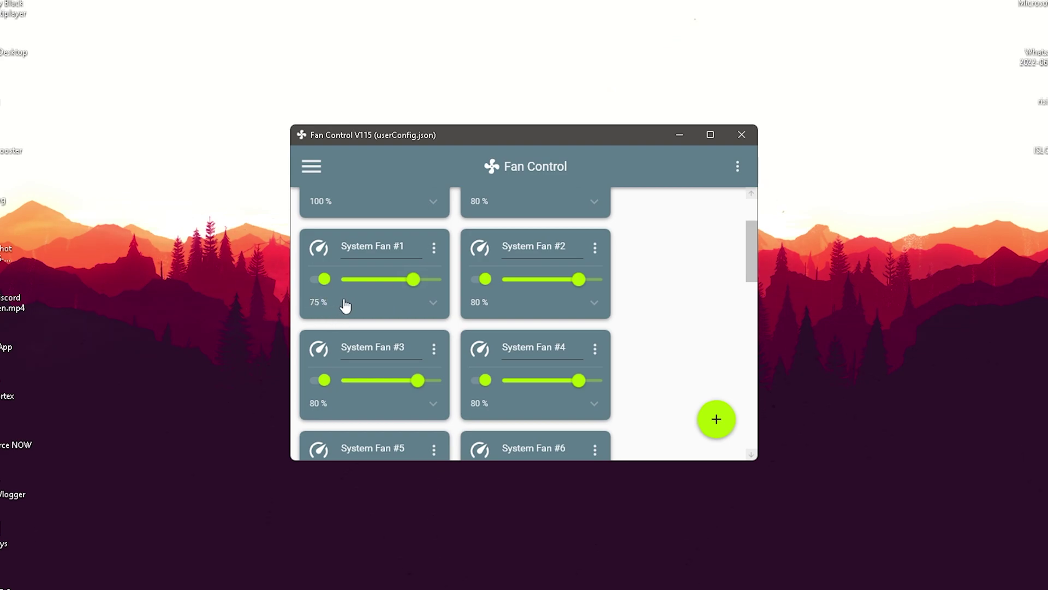
# Keep System Fan #1 on manual control and drag its slider to 75%.
pyautogui.click(319, 280)
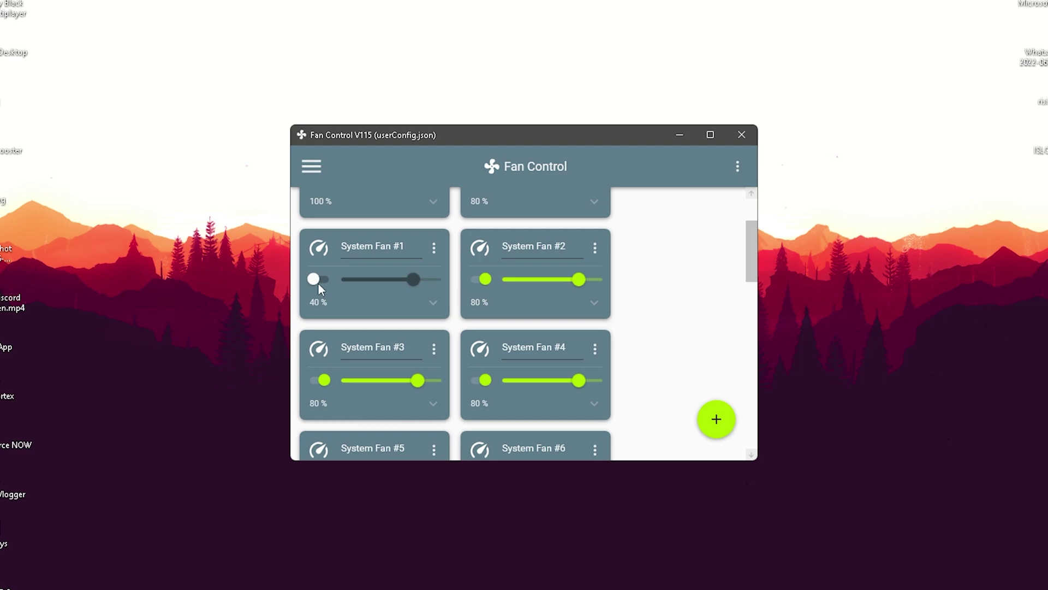
pyautogui.click(319, 280)
pyautogui.click(434, 249)
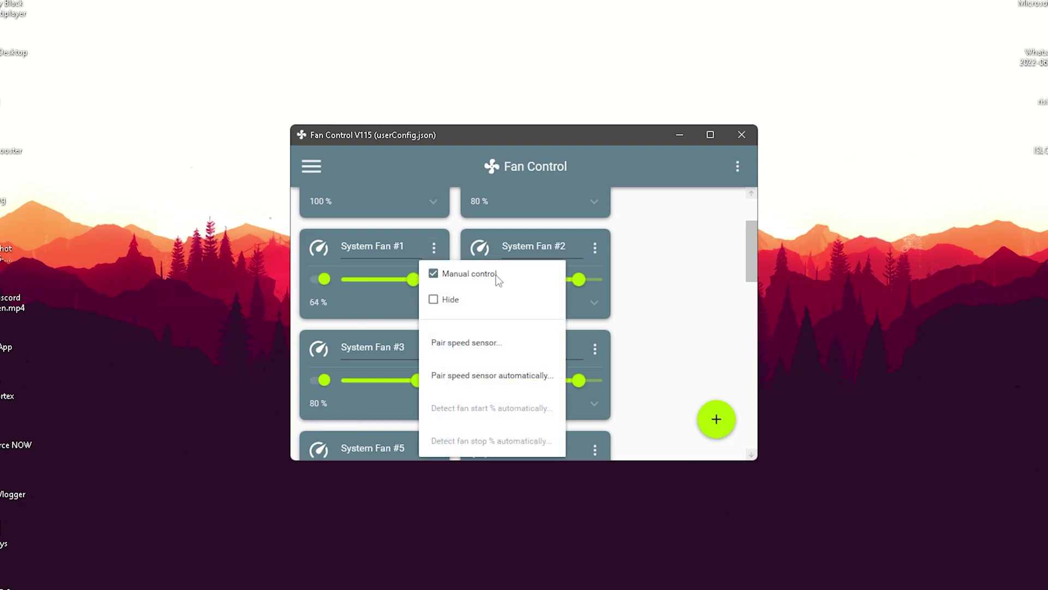
pyautogui.click(351, 315)
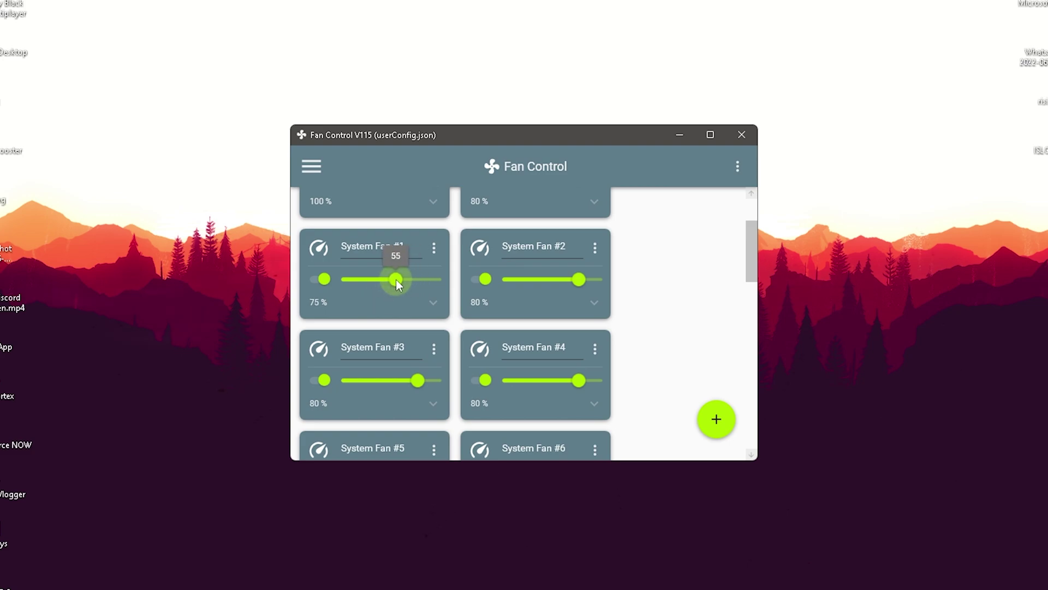
pyautogui.moveTo(411, 279); pyautogui.dragTo(414, 280)
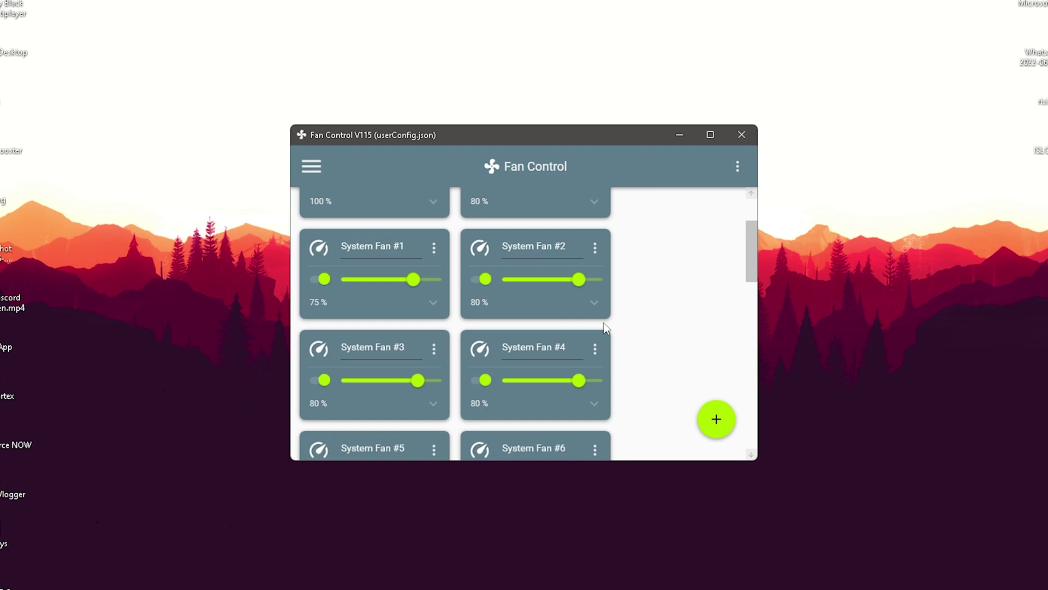
pyautogui.scroll(2, 413, 382)
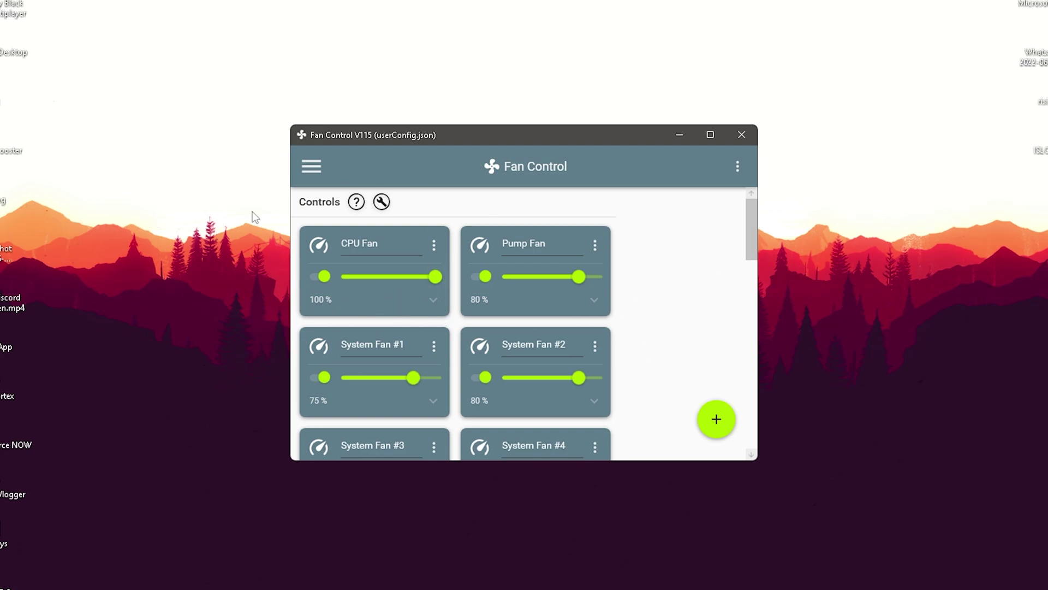
pyautogui.scroll(-3, 385, 305)
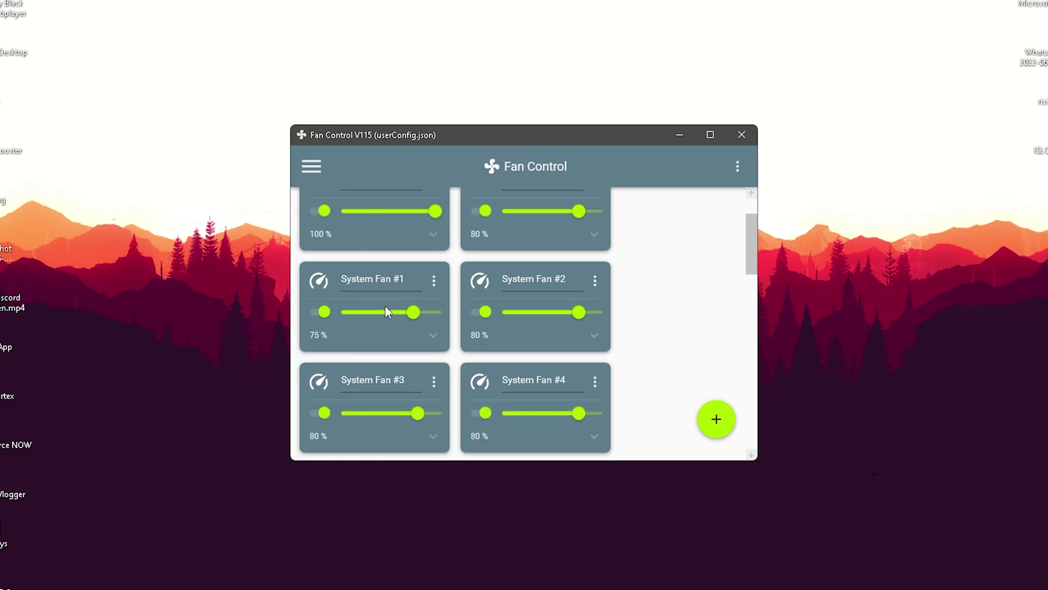
pyautogui.scroll(3, 388, 320)
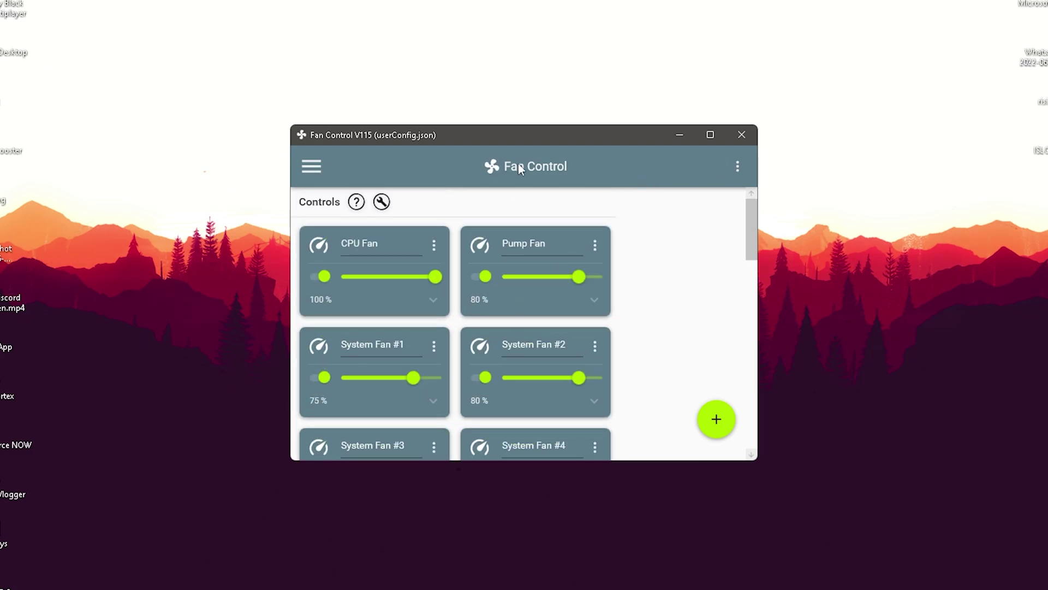
# Review the Start minimized and Start with Windows settings, then minimize Fan Control.
pyautogui.click(310, 169)
pyautogui.click(311, 166)
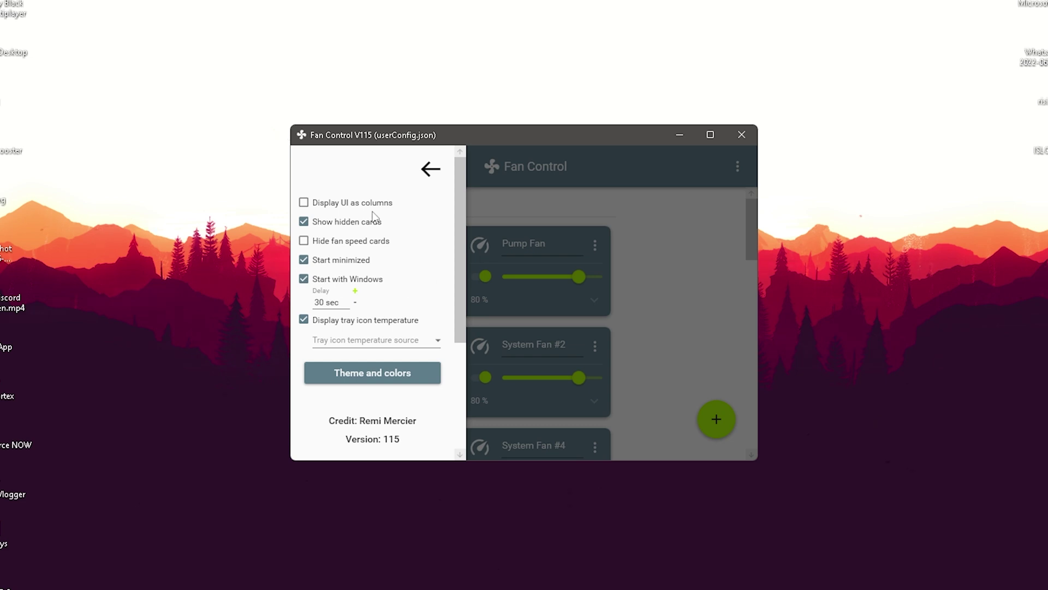
pyautogui.click(663, 279)
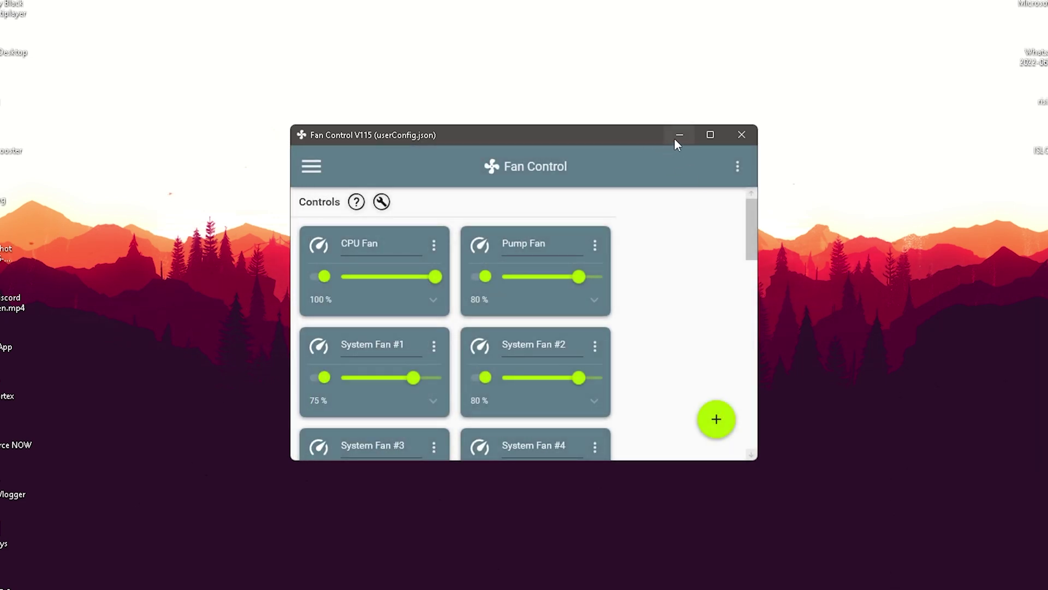
pyautogui.click(679, 134)
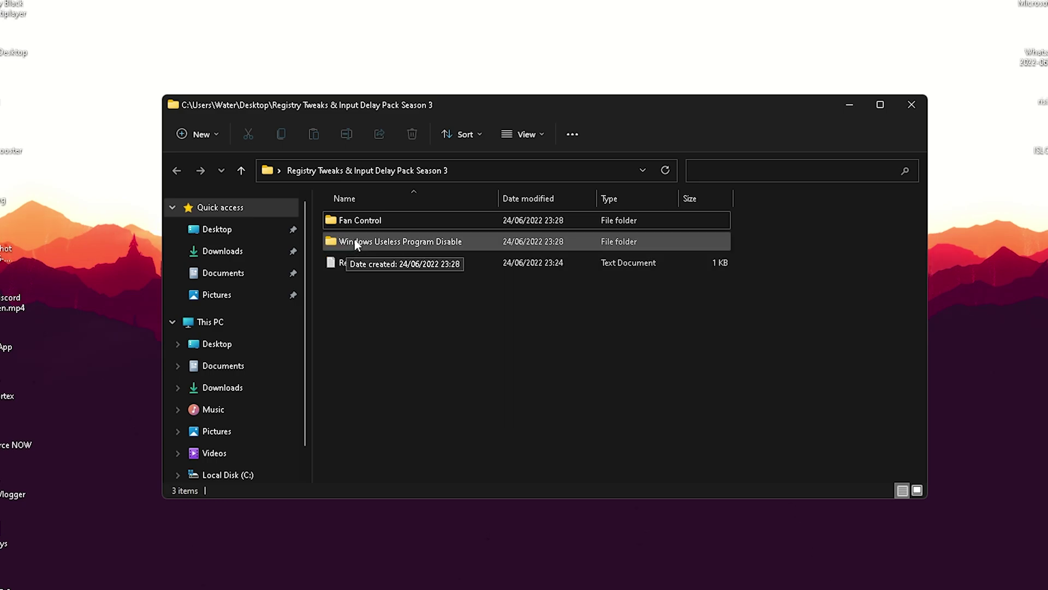
# Run Win 10 Advanced Explorer Settings.bat and the Disable Forced Reboot batch file from Windows Useless Program Disable.
pyautogui.doubleClick(355, 240)
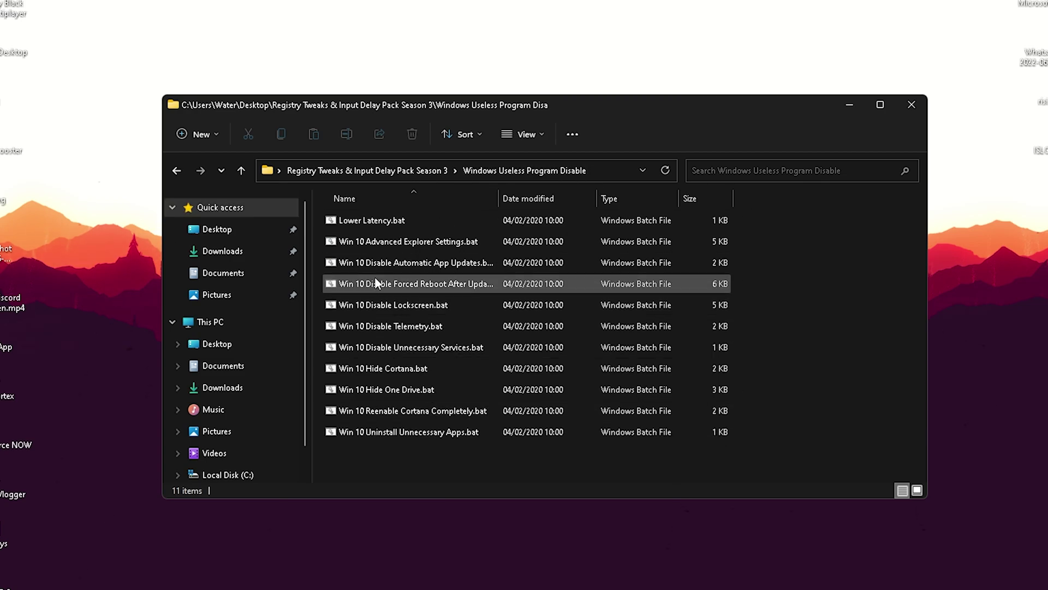
pyautogui.doubleClick(391, 242)
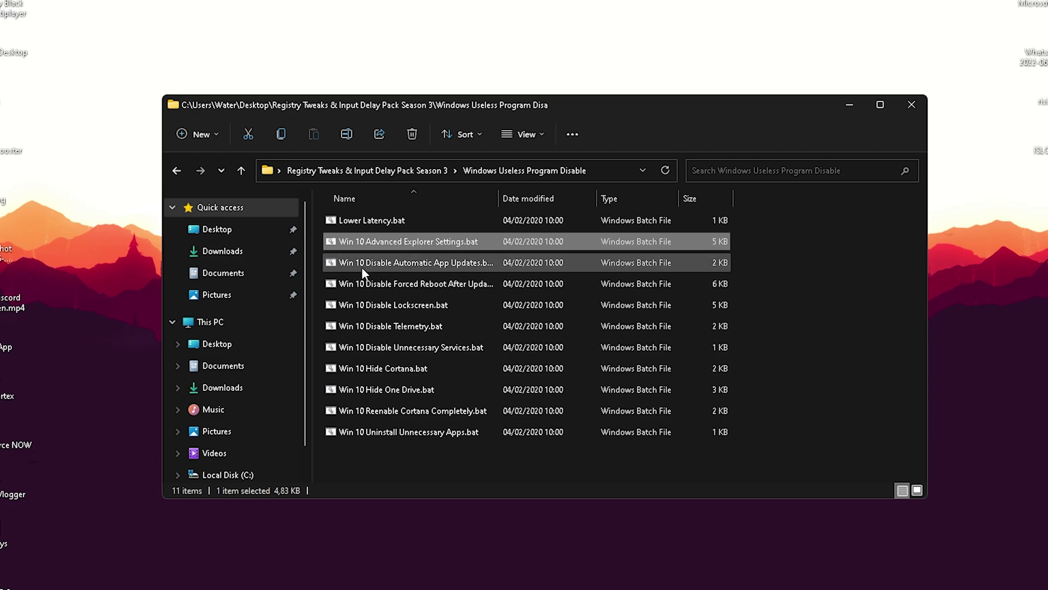
pyautogui.click(362, 267)
pyautogui.doubleClick(363, 288)
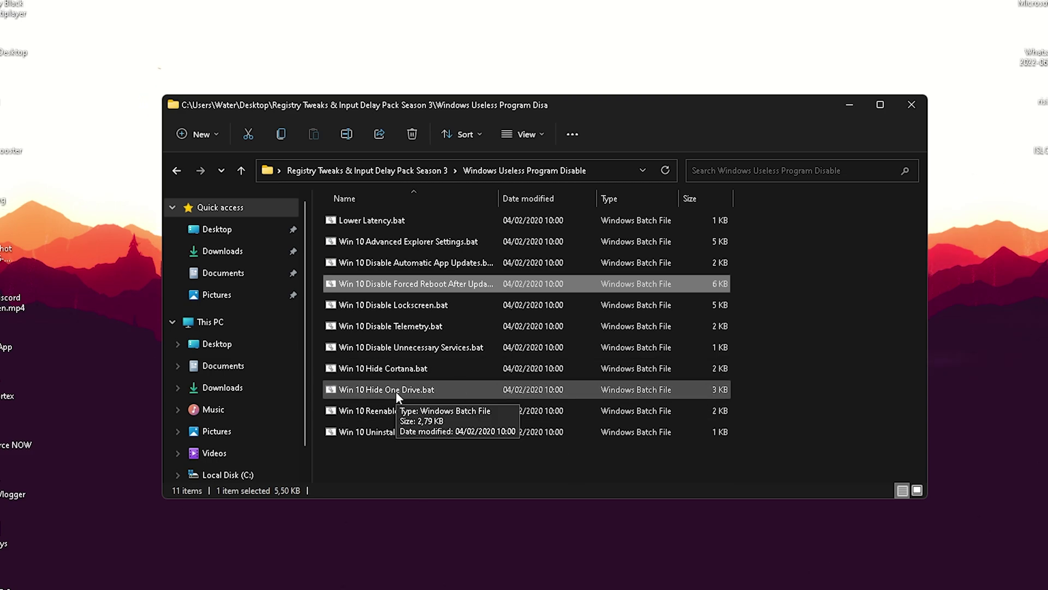
pyautogui.click(363, 218)
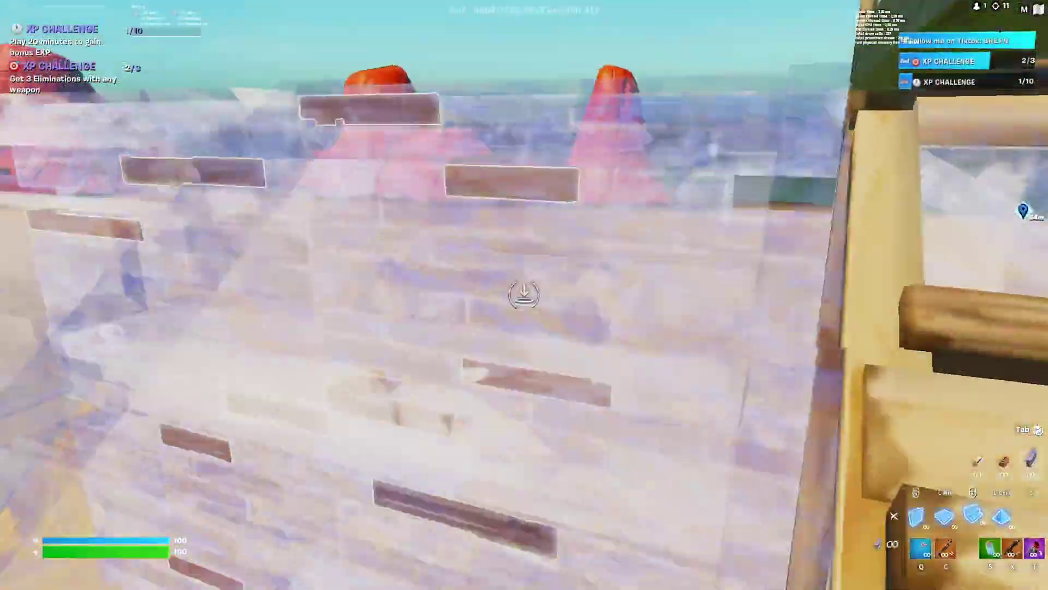
# Rapidly build and edit walls while swapping between pickaxe, shotgun and build pieces.
pyautogui.press('f')
pyautogui.press('f')
pyautogui.press('f')
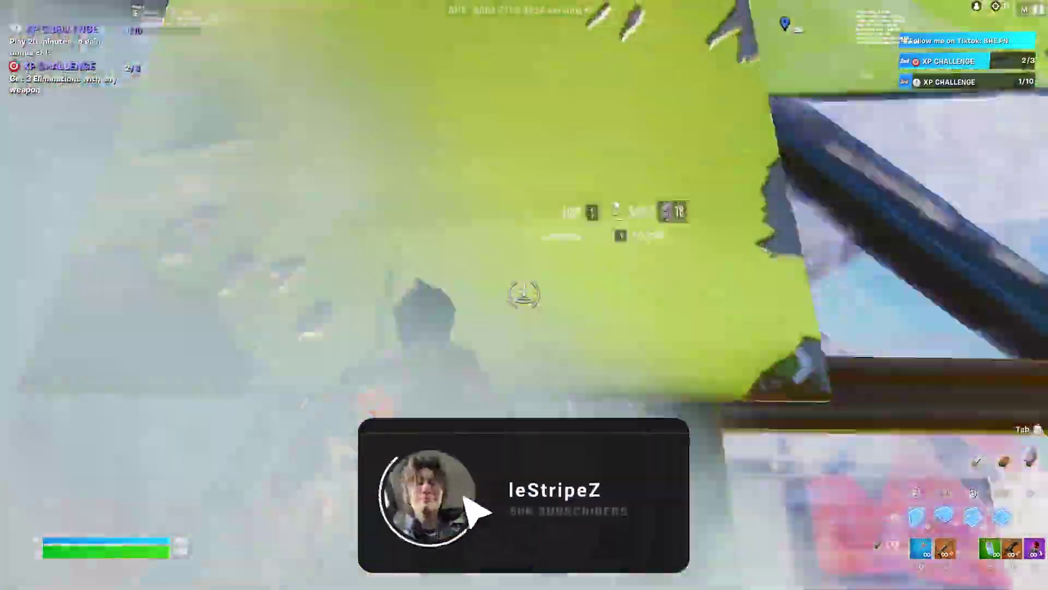
pyautogui.press('c')
pyautogui.press('q')
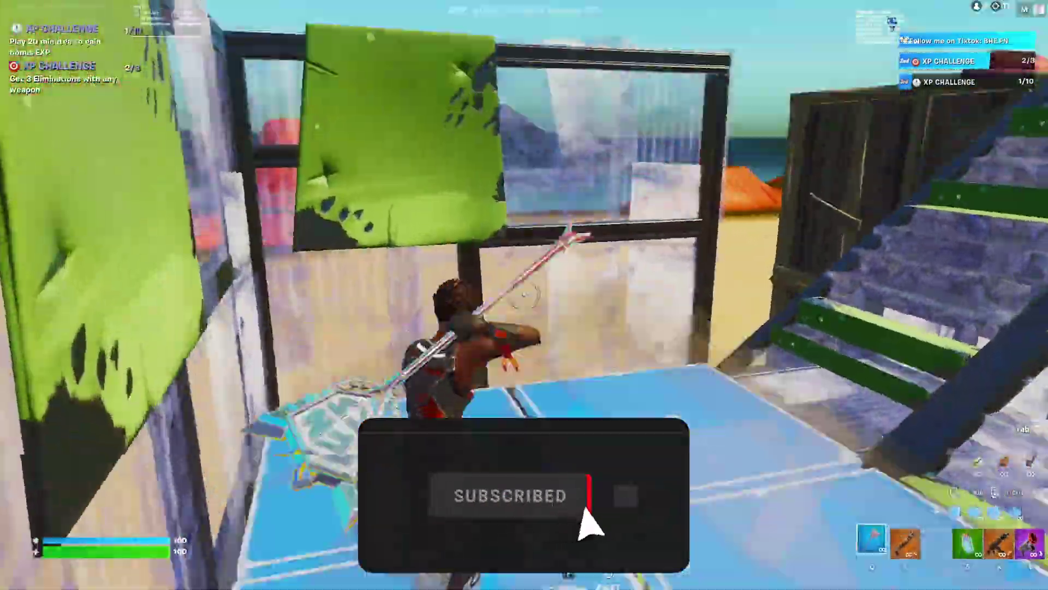
pyautogui.press('f')
pyautogui.press('f')
pyautogui.press('f')
pyautogui.press('f')
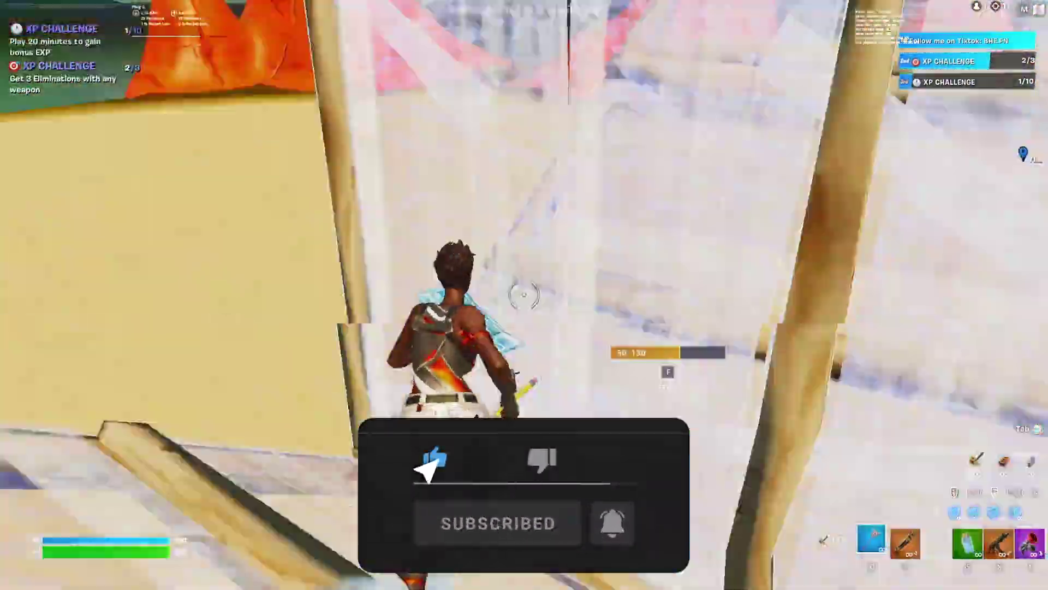
pyautogui.press('f')
pyautogui.press('f')
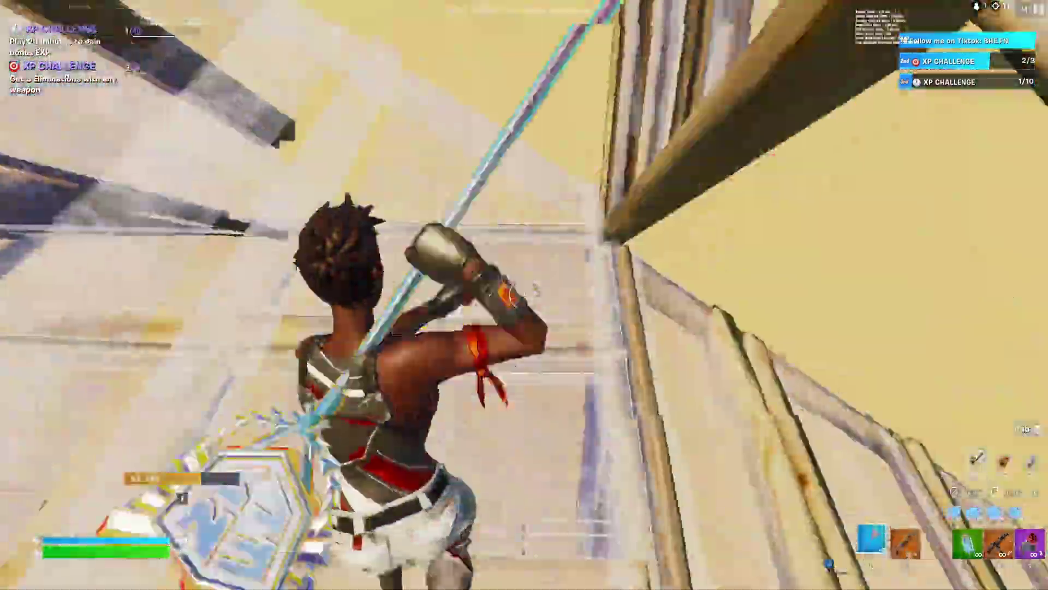
pyautogui.press('c')
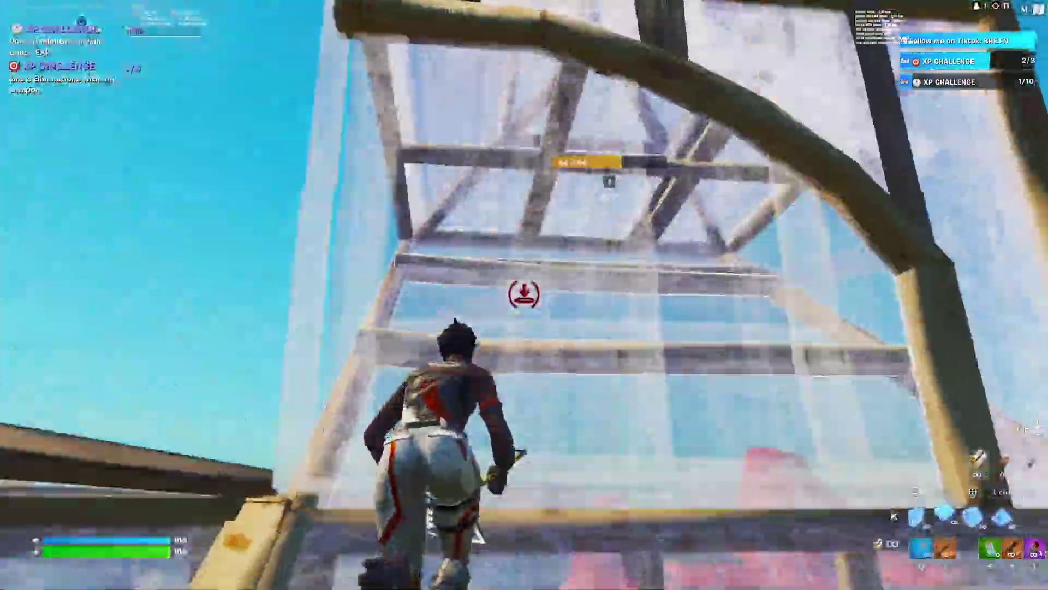
pyautogui.press('q')
pyautogui.press('f')
pyautogui.press('alt')
pyautogui.press('f')
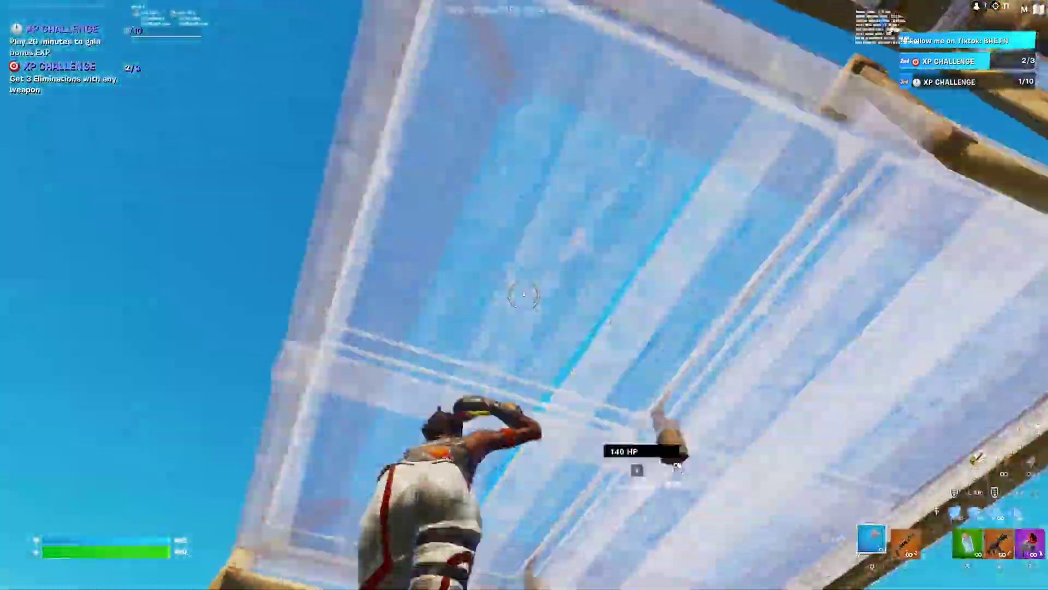
pyautogui.press('alt')
pyautogui.press('1')
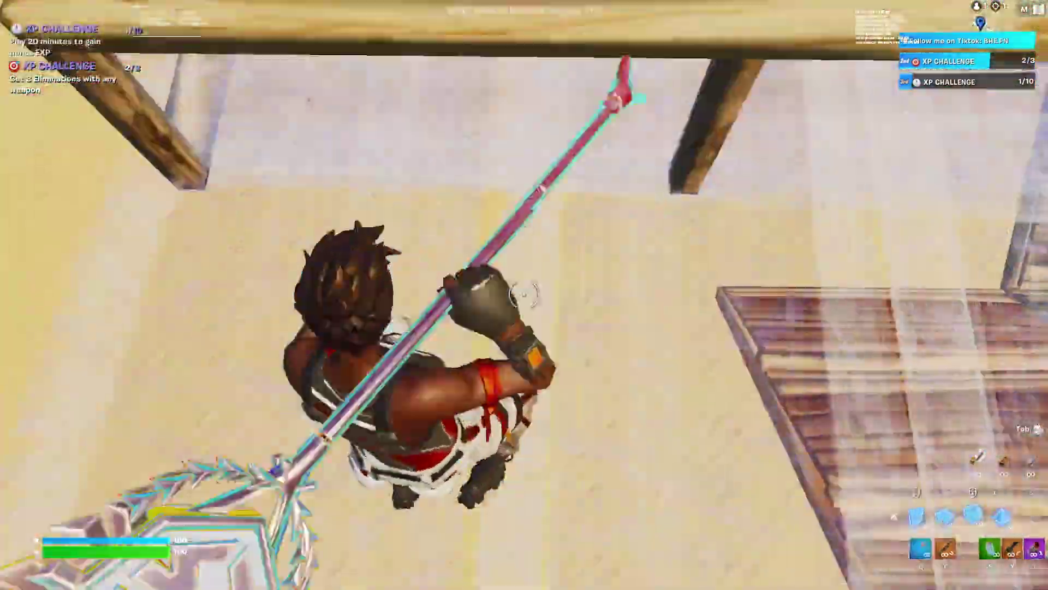